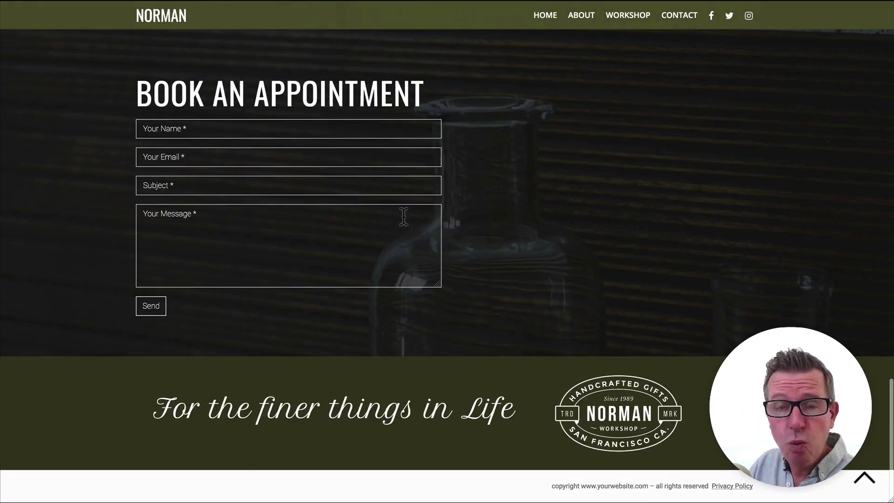
Return to the top of the homepage with the Norman Workshop badge.
{"action": "key", "text": "Home"}
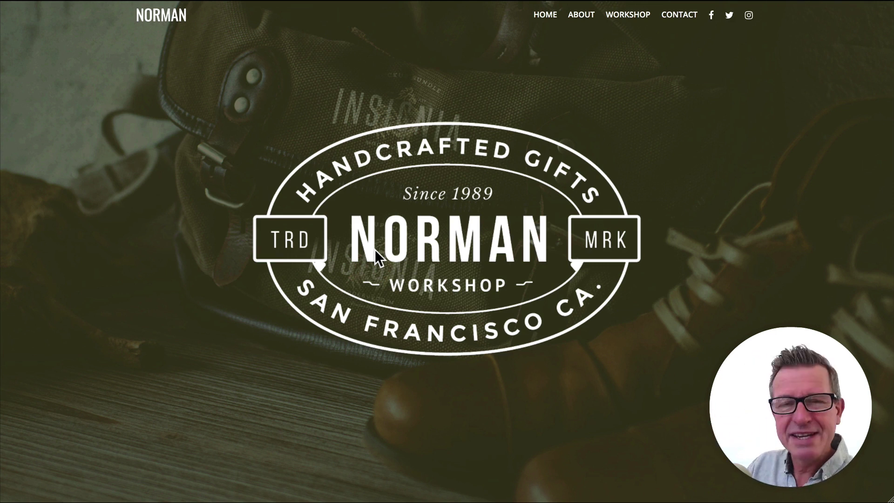
Switch back to the browser showing the Norman site's WordPress dashboard.
{"action": "key", "text": "super+Tab"}
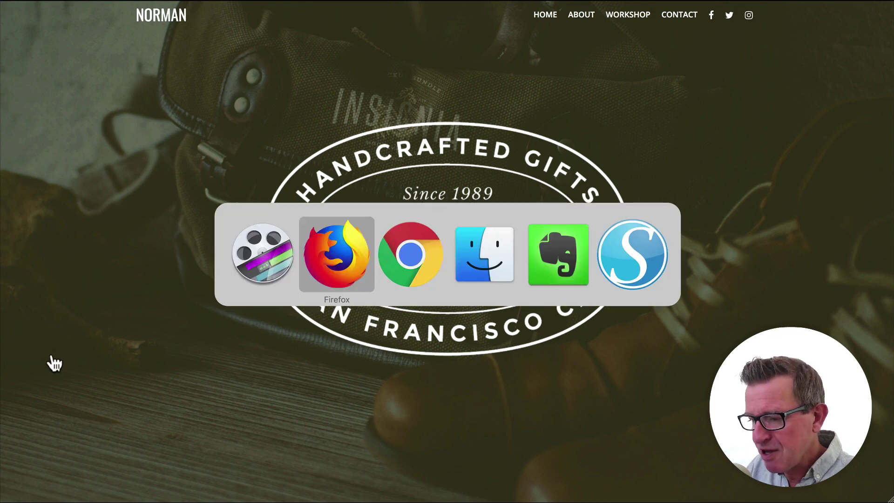
{"action": "left_click", "coordinate": [398, 264]}
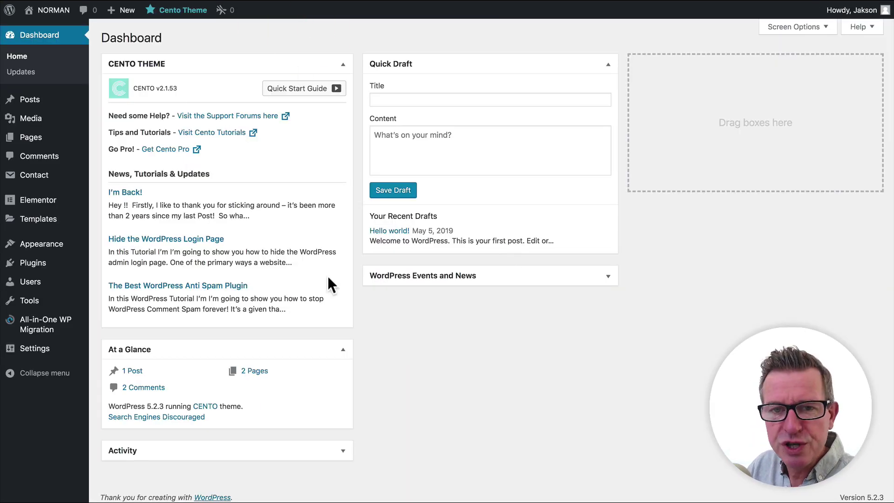
Search the plugin directory for 'WP all in one' and install All-in-One WP Migration.
{"action": "mouse_move", "coordinate": [33, 263]}
{"action": "left_click", "coordinate": [126, 283]}
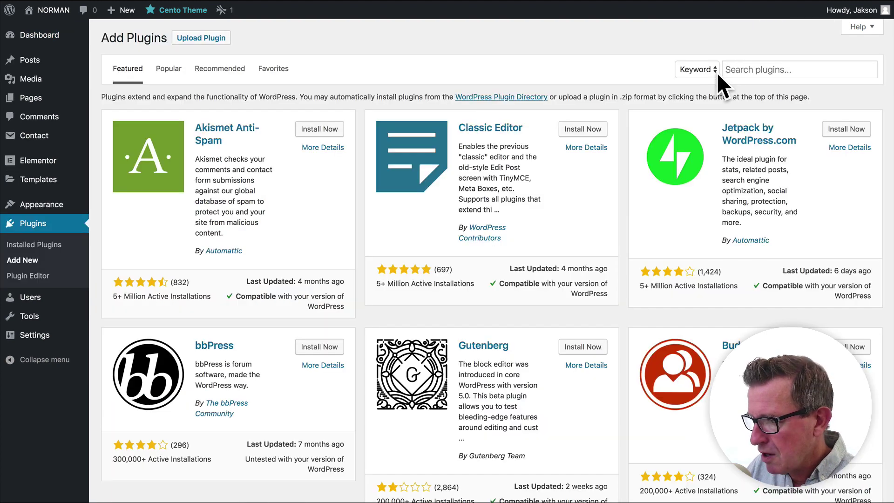
{"action": "left_click", "coordinate": [734, 69]}
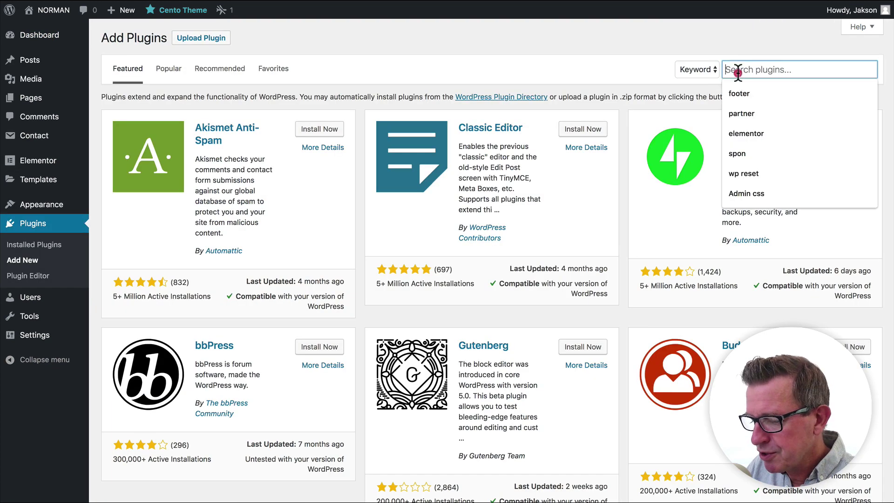
{"action": "type", "text": "wp all"}
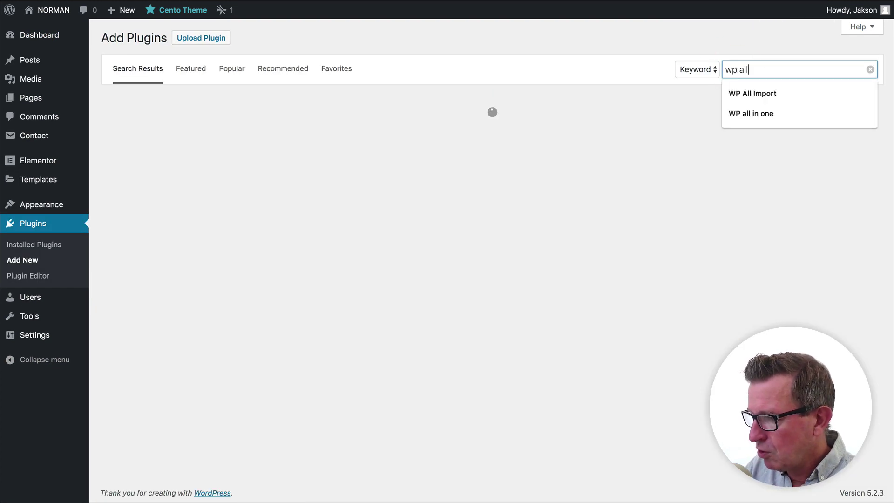
{"action": "key", "text": "Down"}
{"action": "key", "text": "Down"}
{"action": "key", "text": "Return"}
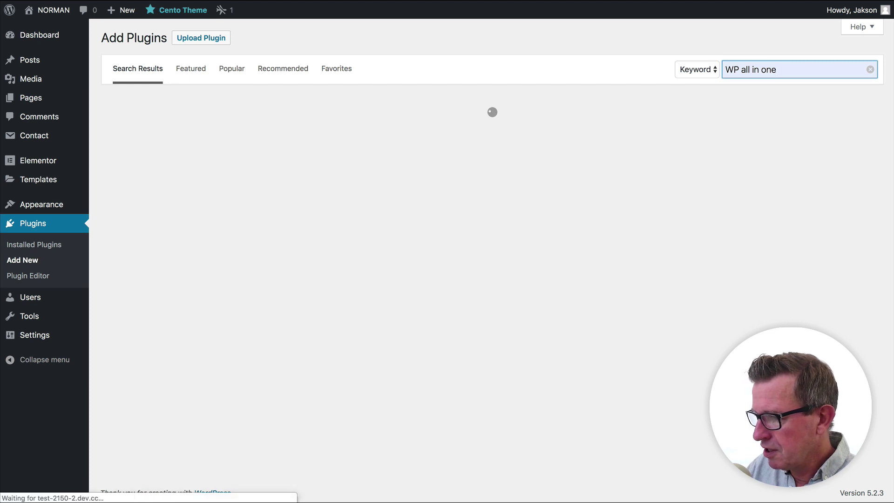
{"action": "left_click", "coordinate": [447, 92]}
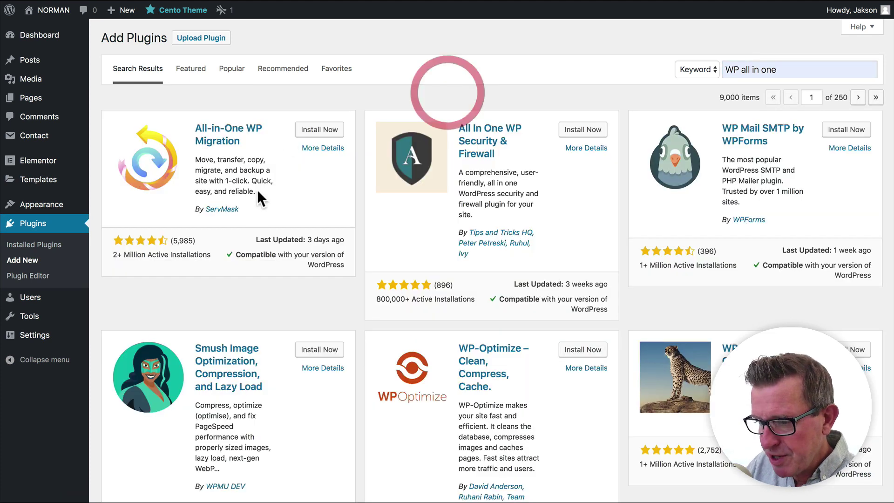
{"action": "left_click", "coordinate": [321, 132]}
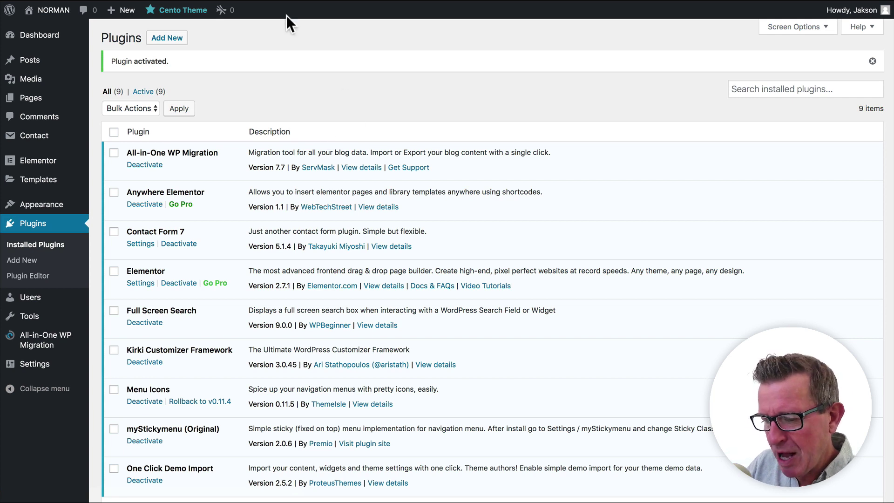
Export the whole site to a 62 MB .wpress file saved in Migrate WordPress.
{"action": "mouse_move", "coordinate": [35, 346]}
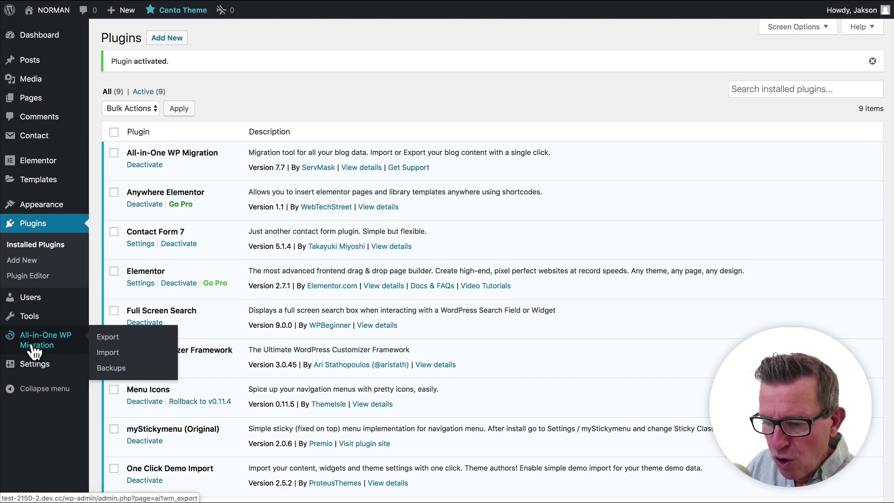
{"action": "left_click", "coordinate": [104, 336]}
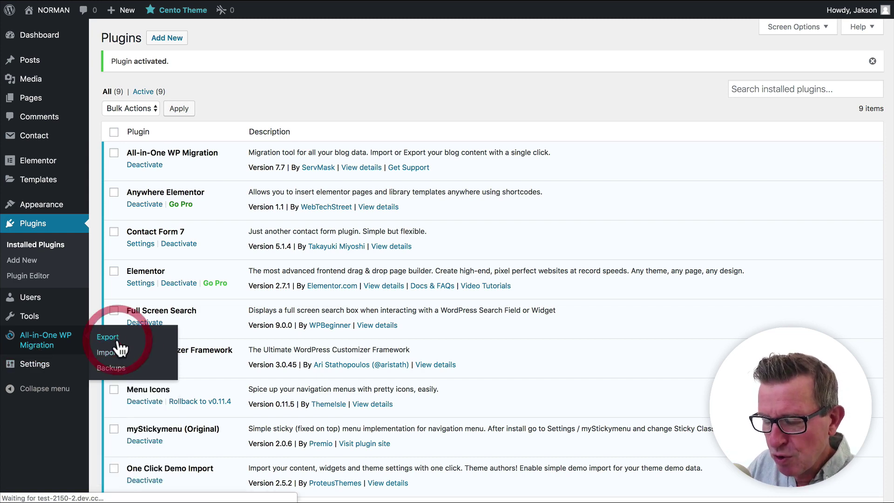
{"action": "left_click", "coordinate": [198, 157]}
{"action": "left_click", "coordinate": [146, 171]}
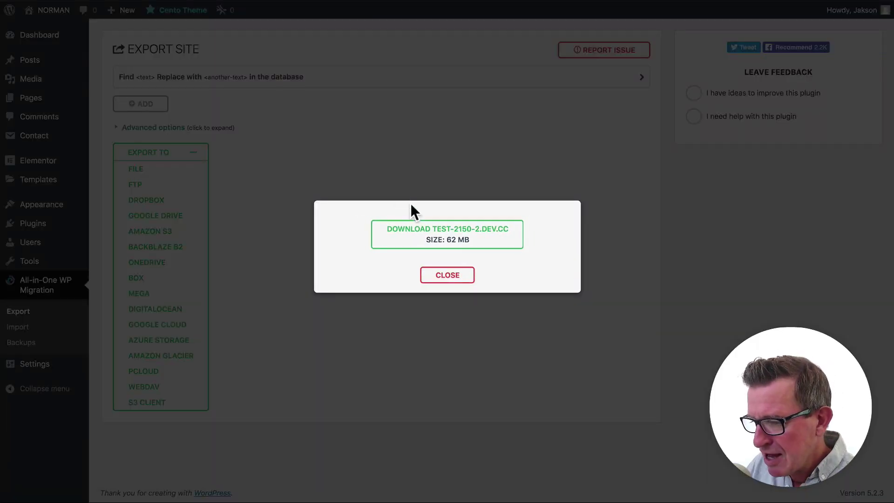
{"action": "left_click", "coordinate": [460, 231]}
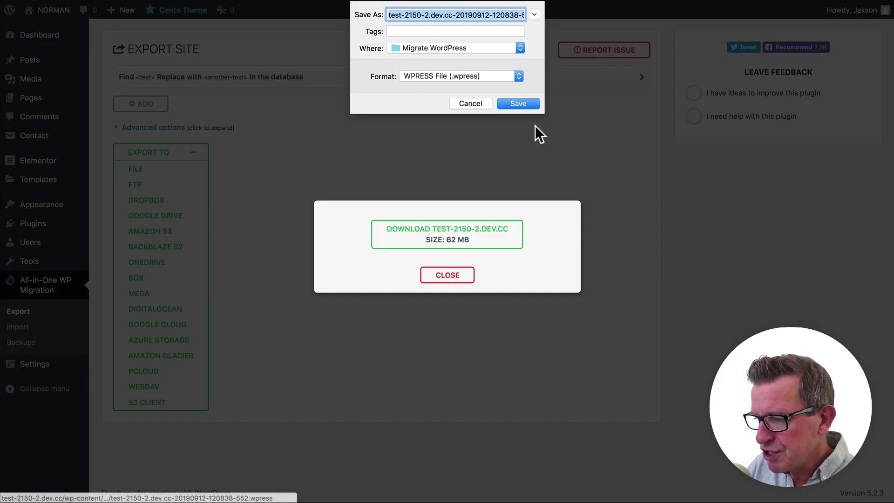
{"action": "left_click", "coordinate": [518, 104]}
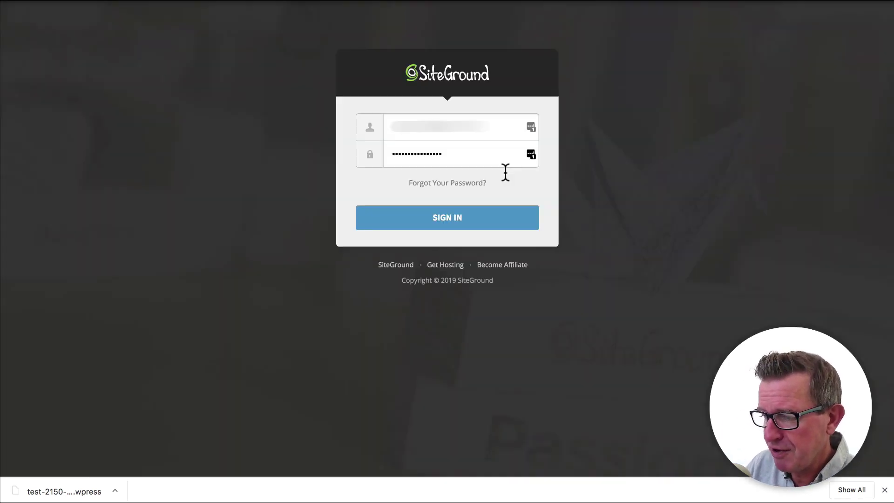
Sign in to SiteGround and go to the hosting account's cPanel.
{"action": "left_click", "coordinate": [462, 224]}
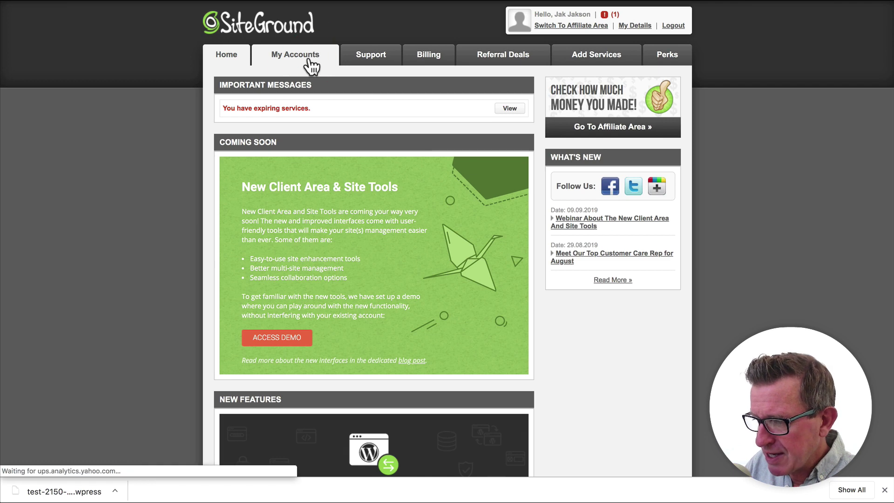
{"action": "left_click", "coordinate": [310, 66]}
{"action": "left_click", "coordinate": [257, 123]}
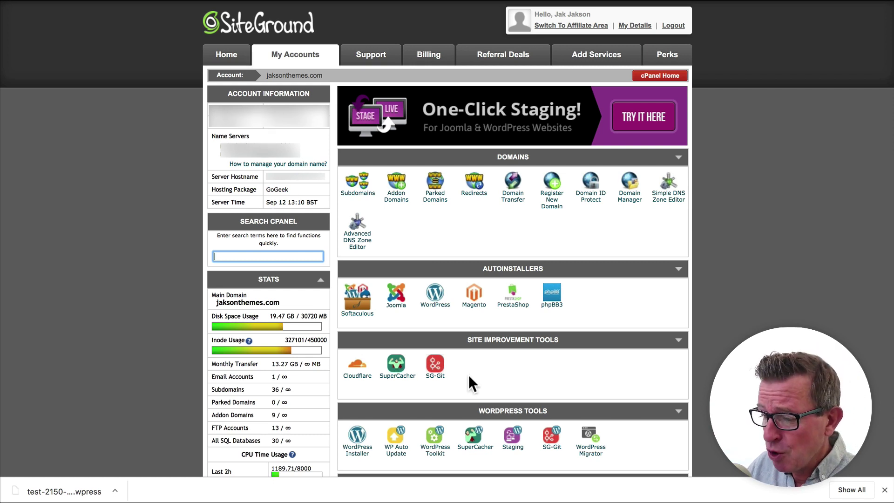
Start the Softaculous WordPress installer and choose the demo-10.centotheme.com domain.
{"action": "left_click", "coordinate": [434, 294]}
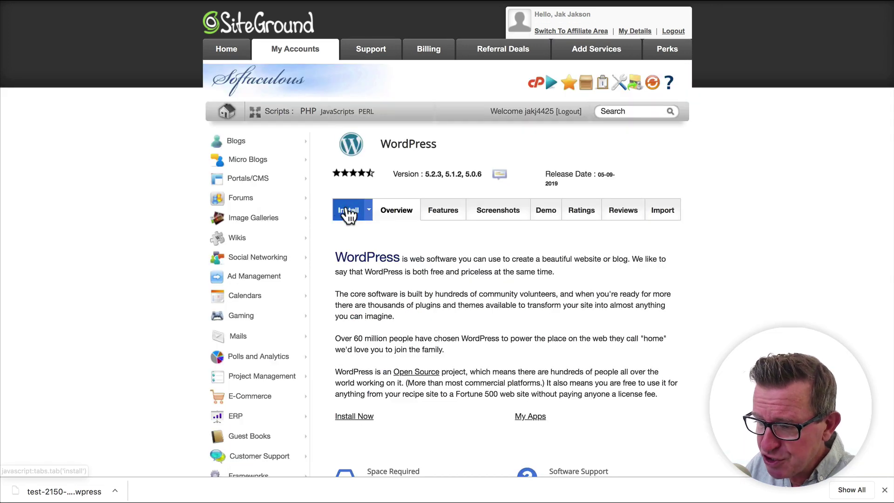
{"action": "left_click", "coordinate": [348, 211]}
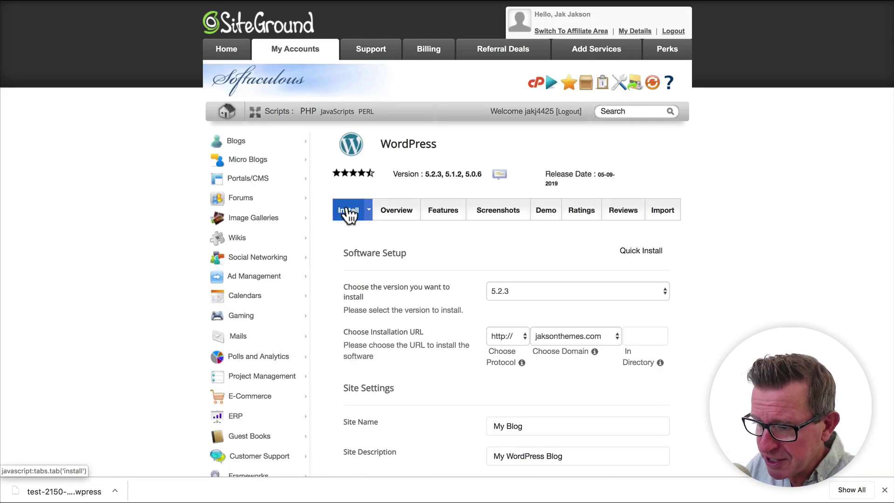
{"action": "left_click", "coordinate": [614, 334]}
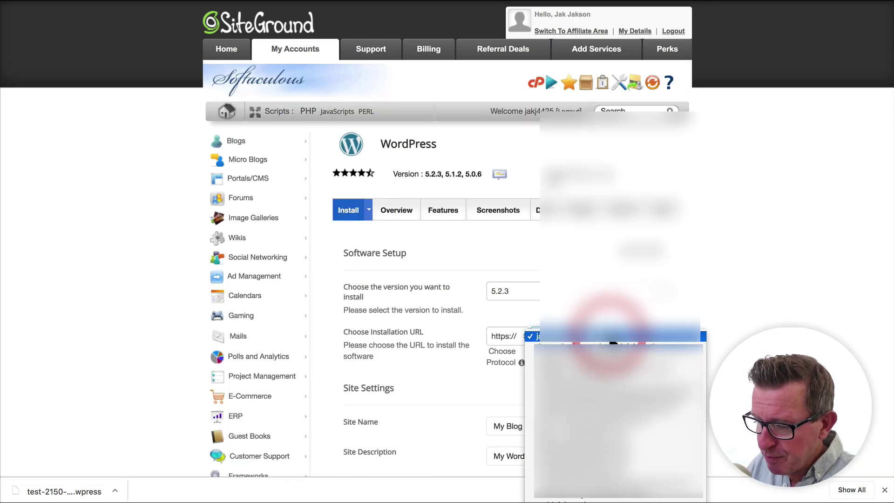
{"action": "scroll", "coordinate": [614, 345], "scroll_direction": "down", "scroll_amount": 5}
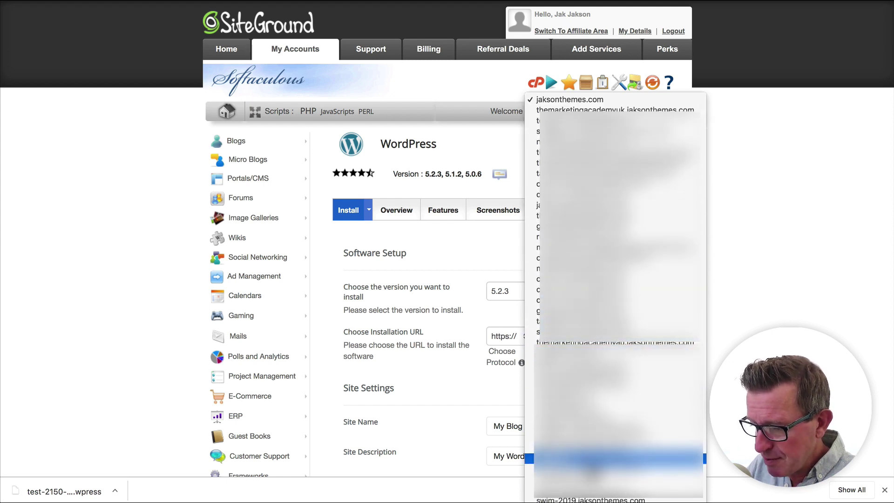
{"action": "left_click", "coordinate": [613, 454]}
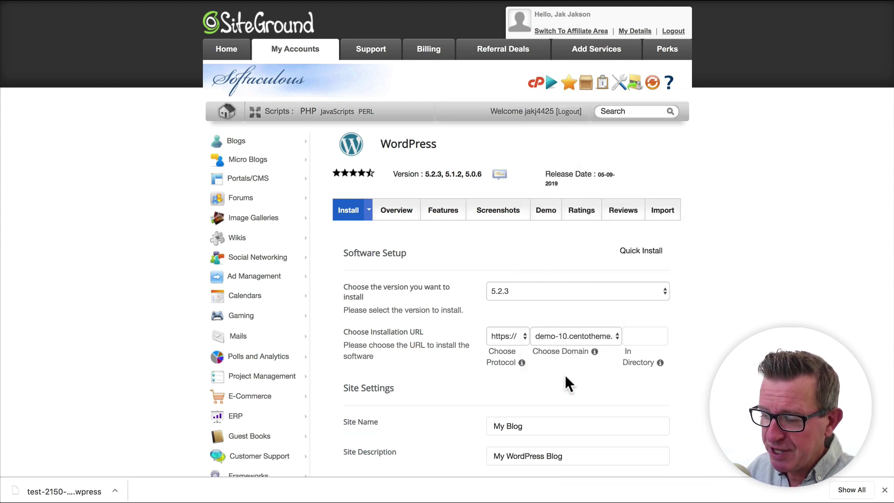
Review the site name and admin fields, turn off WordPress Starter, and install WordPress.
{"action": "left_click", "coordinate": [565, 376]}
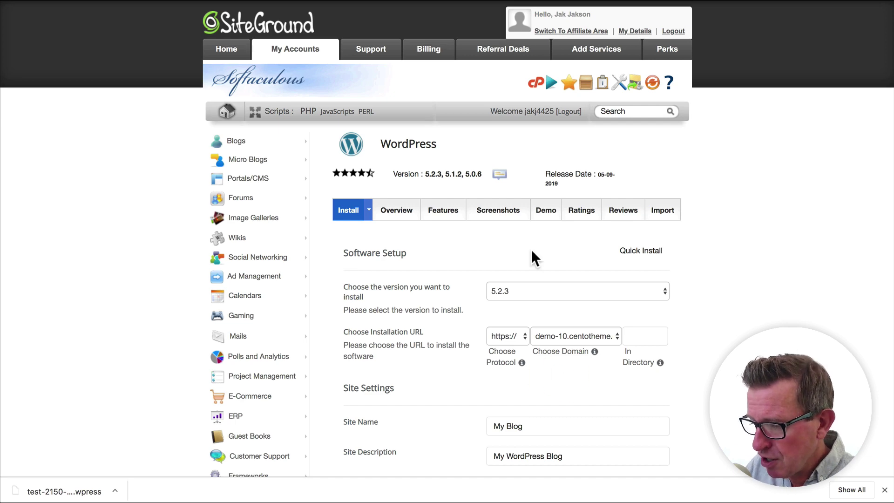
{"action": "scroll", "coordinate": [531, 250], "scroll_direction": "down", "scroll_amount": 7}
{"action": "scroll", "coordinate": [531, 252], "scroll_direction": "up", "scroll_amount": 5}
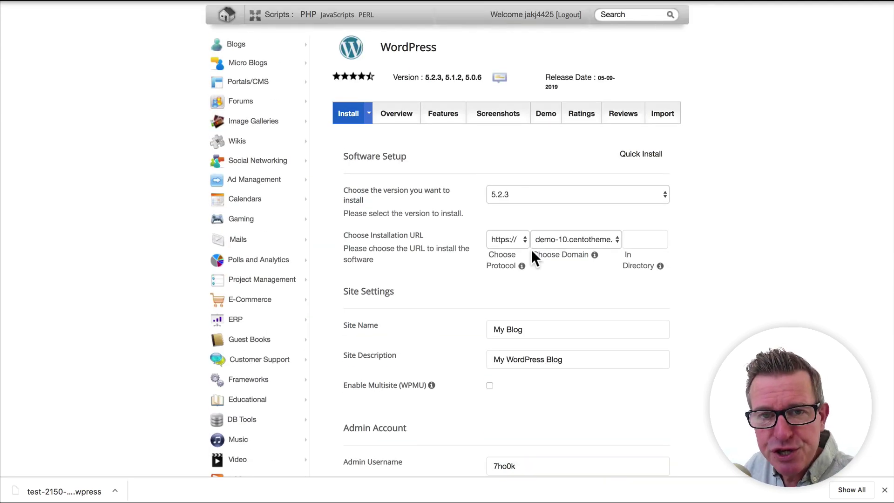
{"action": "left_click", "coordinate": [548, 324]}
{"action": "scroll", "coordinate": [548, 321], "scroll_direction": "down", "scroll_amount": 3}
{"action": "scroll", "coordinate": [547, 321], "scroll_direction": "down", "scroll_amount": 1}
{"action": "left_click", "coordinate": [548, 321]}
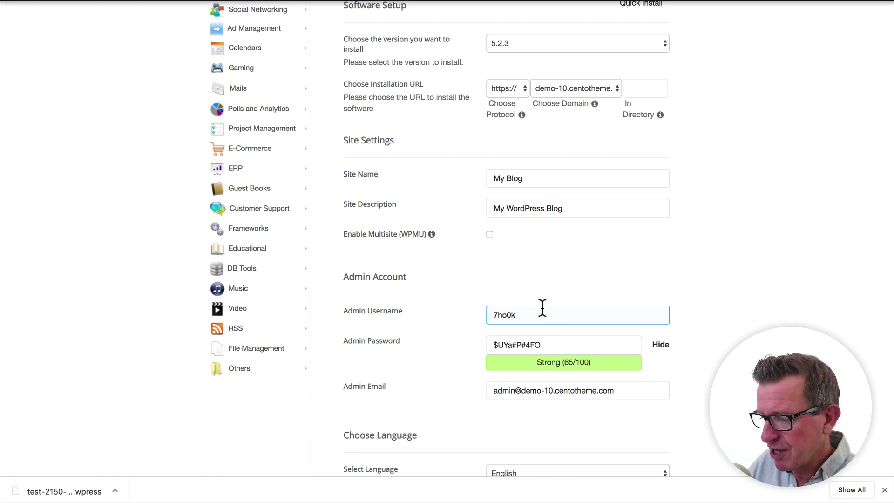
{"action": "scroll", "coordinate": [540, 309], "scroll_direction": "down", "scroll_amount": 3}
{"action": "left_click", "coordinate": [555, 309]}
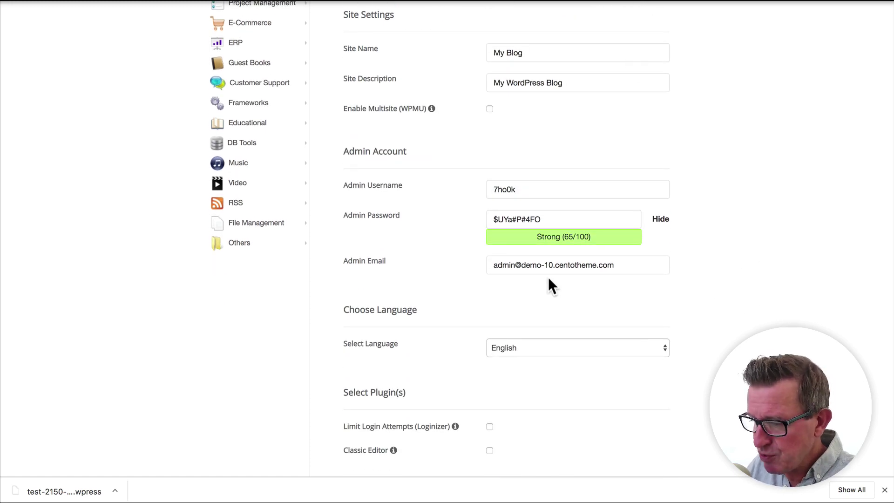
{"action": "scroll", "coordinate": [569, 331], "scroll_direction": "down", "scroll_amount": 2}
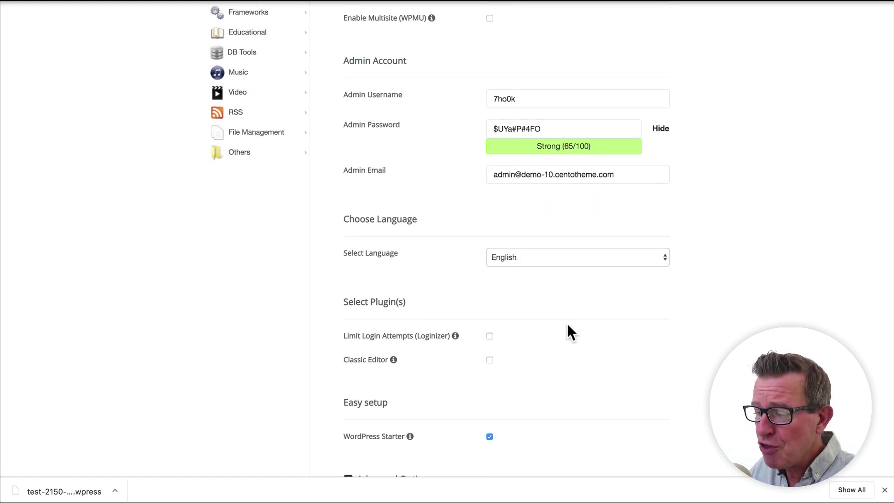
{"action": "scroll", "coordinate": [566, 326], "scroll_direction": "down", "scroll_amount": 3}
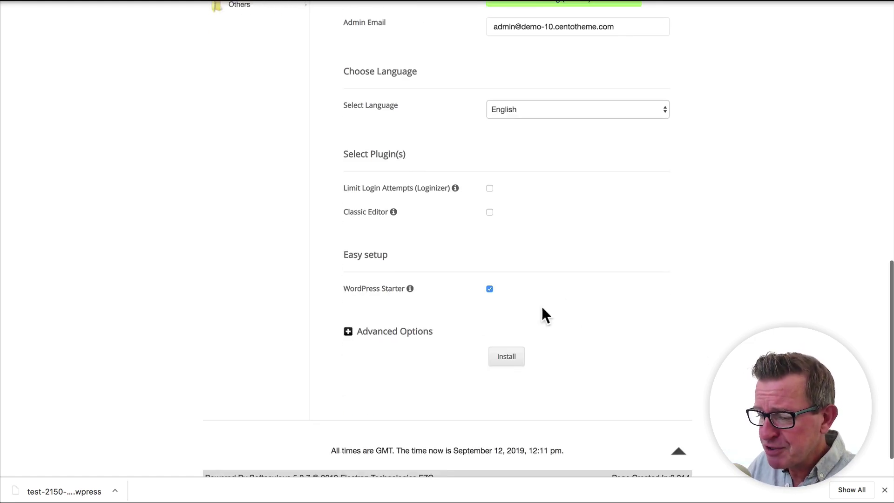
{"action": "left_click", "coordinate": [489, 288]}
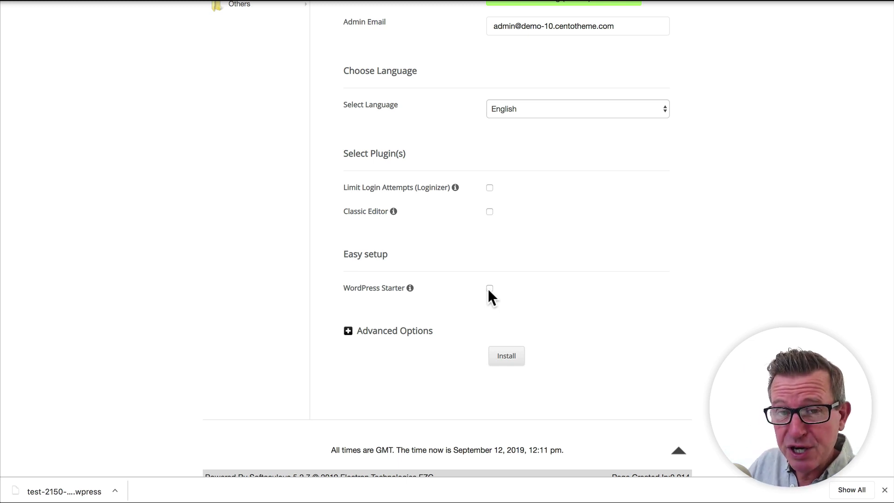
{"action": "left_click", "coordinate": [508, 356]}
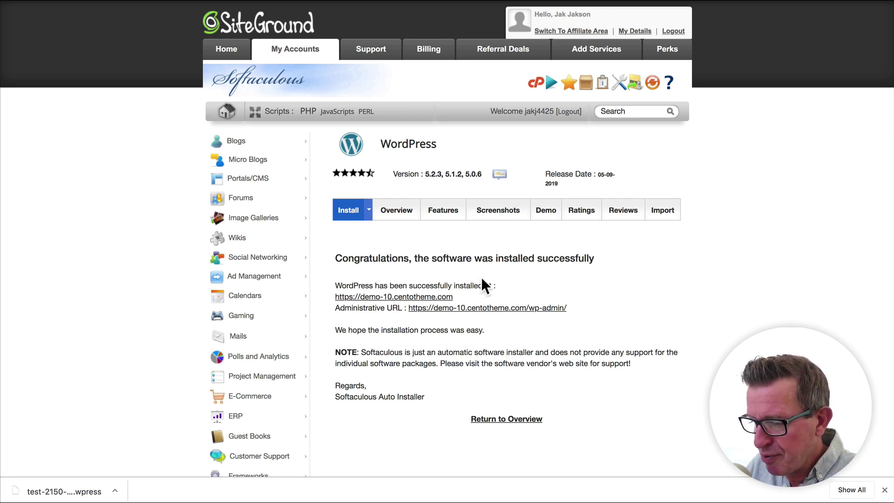
Check the new My Blog site in a new tab, then return to the success page.
{"action": "right_click", "coordinate": [413, 297]}
{"action": "left_click", "coordinate": [436, 300]}
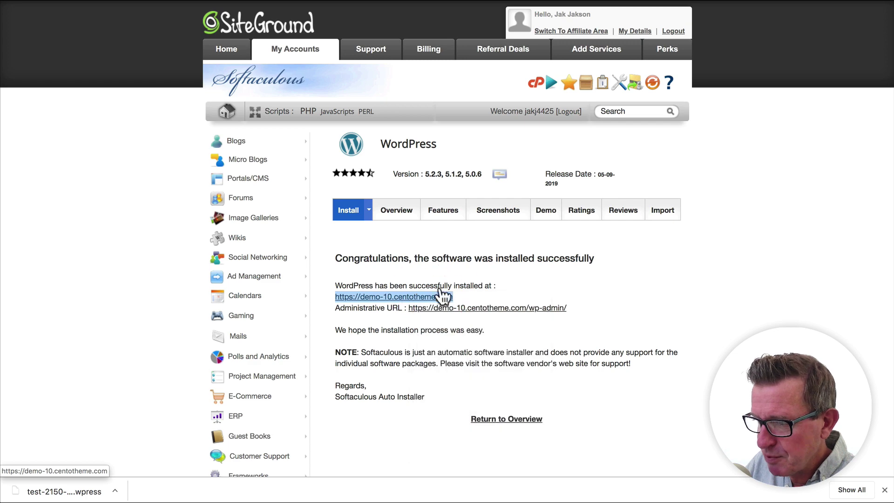
{"action": "key", "text": "ctrl+Tab"}
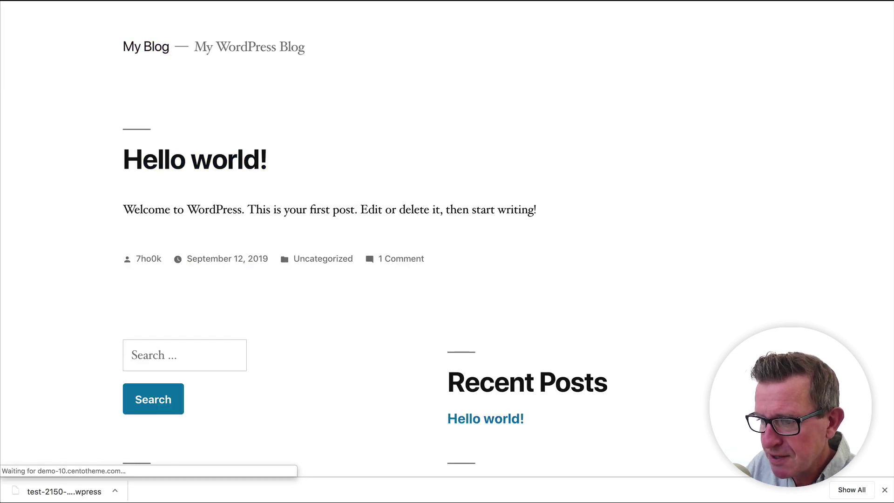
{"action": "scroll", "coordinate": [359, 156], "scroll_direction": "down", "scroll_amount": 10}
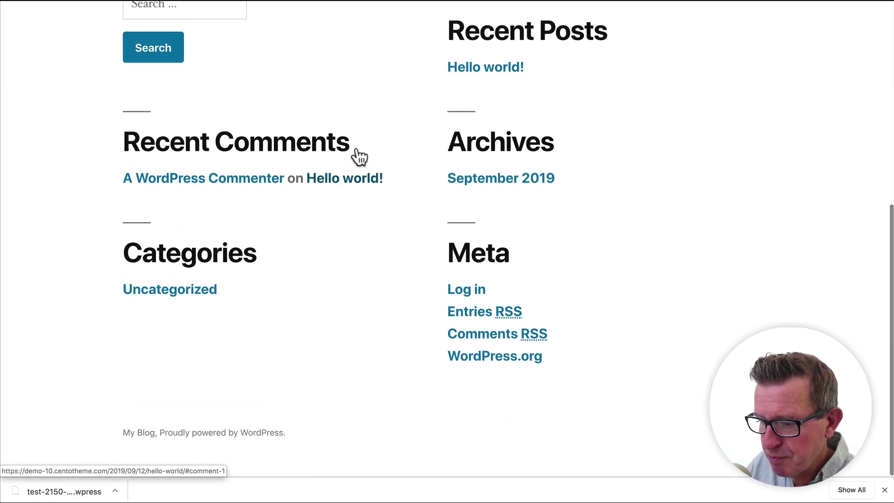
{"action": "scroll", "coordinate": [359, 156], "scroll_direction": "up", "scroll_amount": 10}
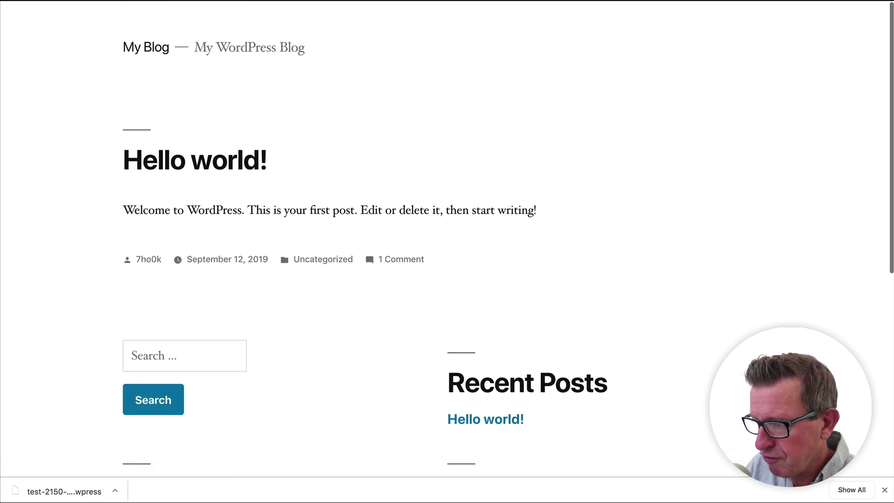
{"action": "key", "text": "ctrl+shift+Tab"}
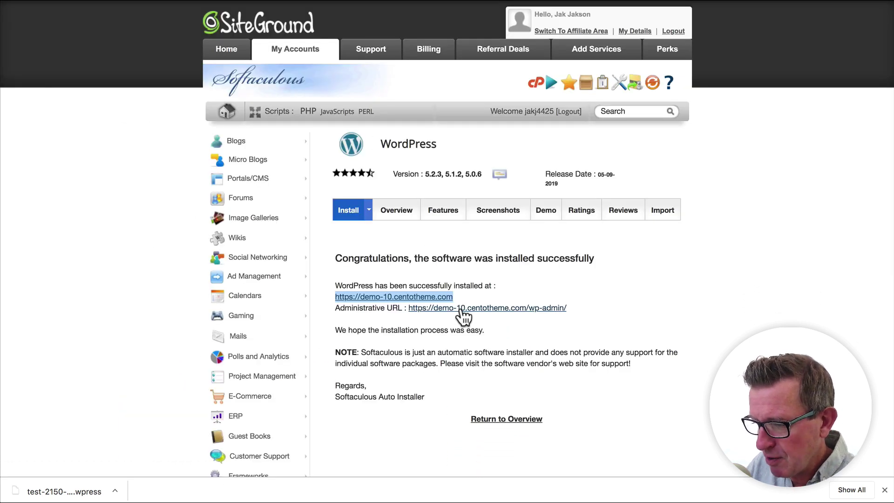
In the new site's admin, search 'WP all in one', install and activate All-in-One WP Migration.
{"action": "left_click", "coordinate": [523, 307]}
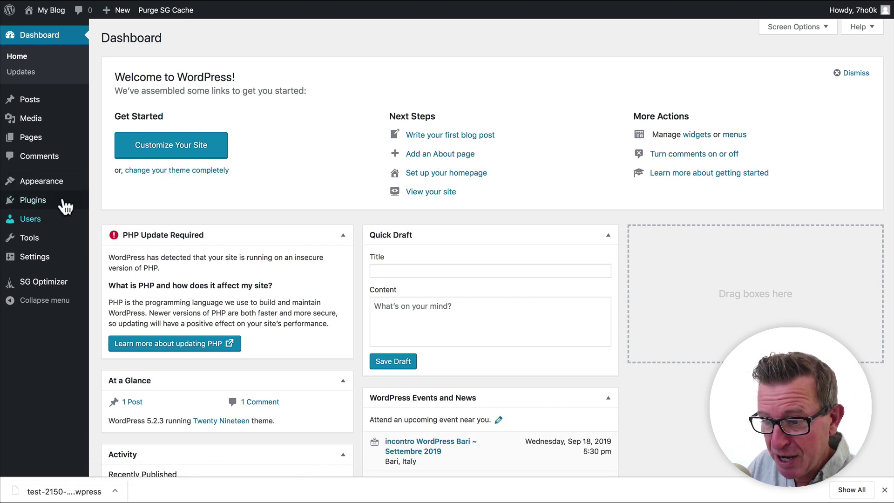
{"action": "mouse_move", "coordinate": [28, 200]}
{"action": "left_click", "coordinate": [121, 220]}
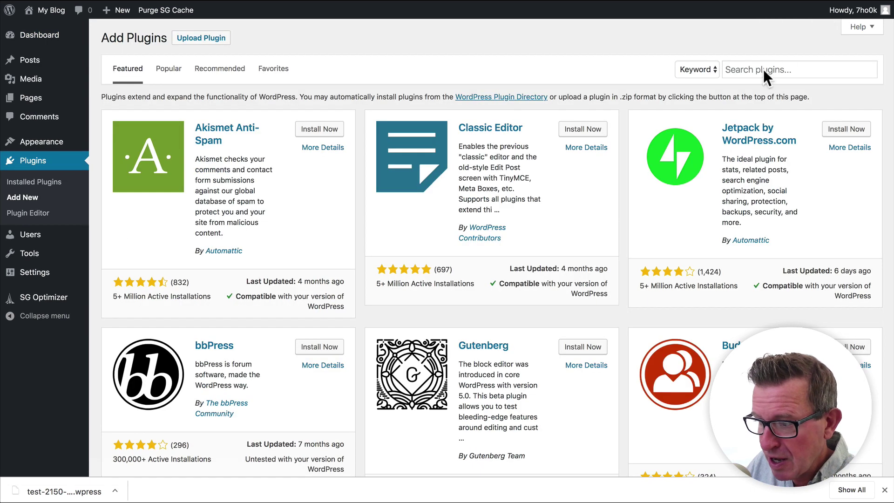
{"action": "left_click", "coordinate": [762, 73]}
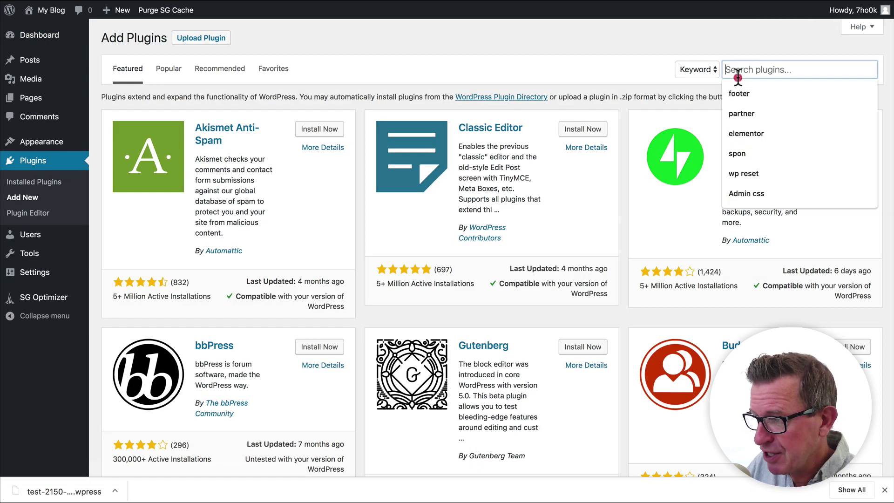
{"action": "type", "text": "WP all in one"}
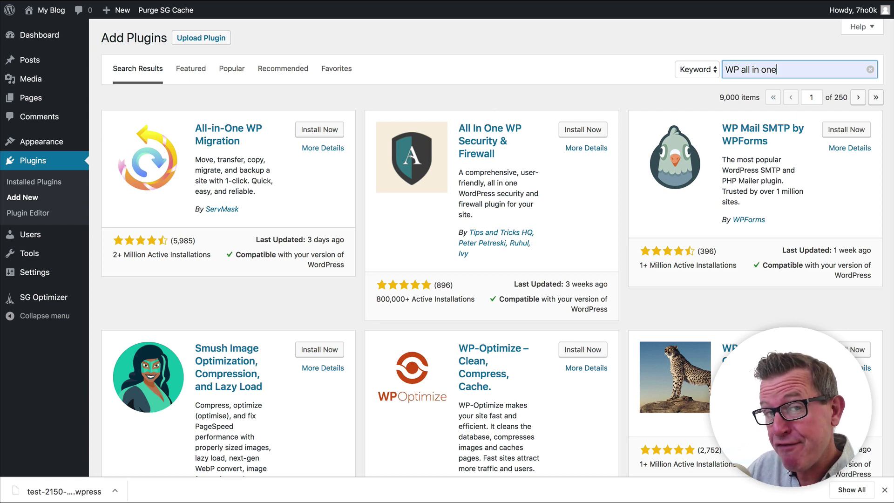
{"action": "left_click", "coordinate": [314, 130]}
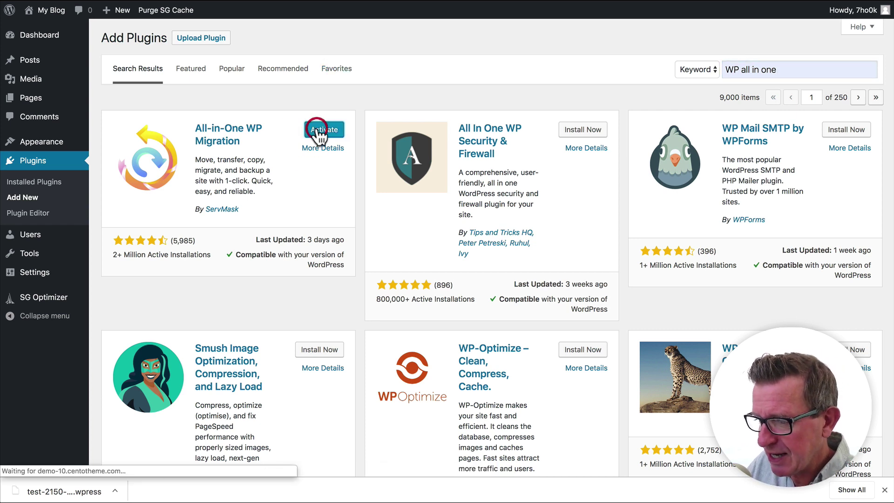
{"action": "left_click", "coordinate": [318, 133]}
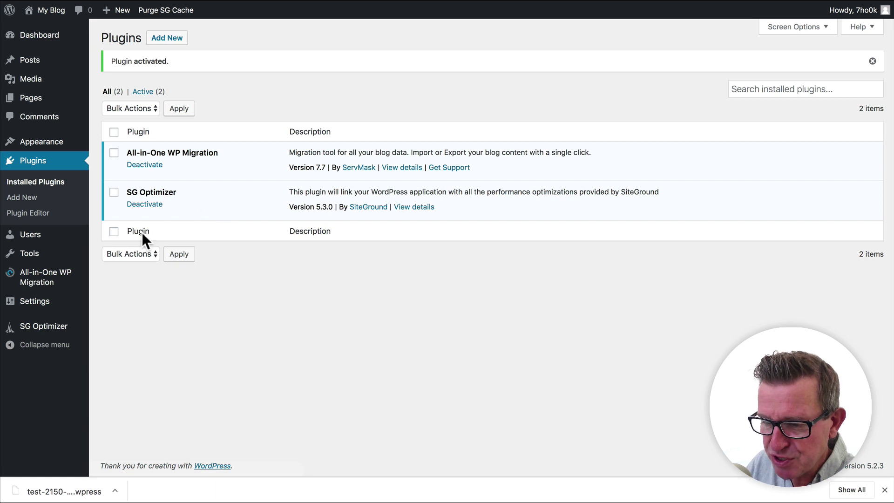
{"action": "mouse_move", "coordinate": [56, 283]}
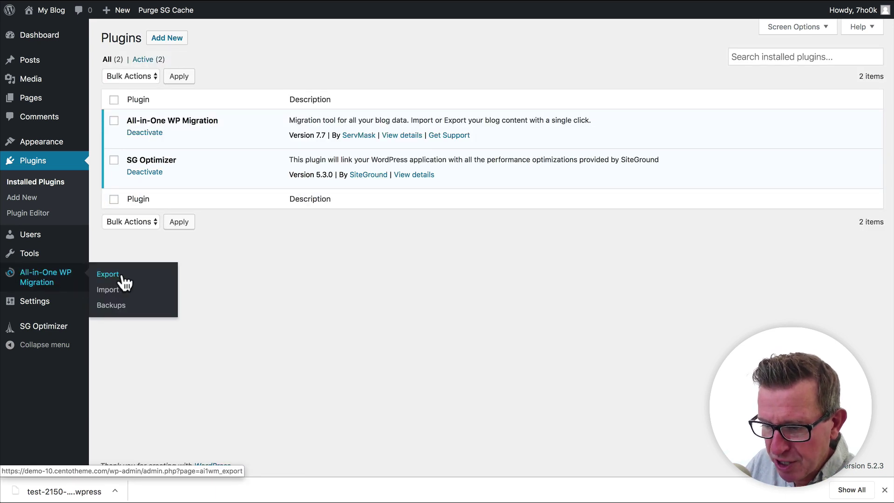
Import the saved .wpress backup file using All-in-One WP Migration's Import From File.
{"action": "left_click", "coordinate": [114, 290]}
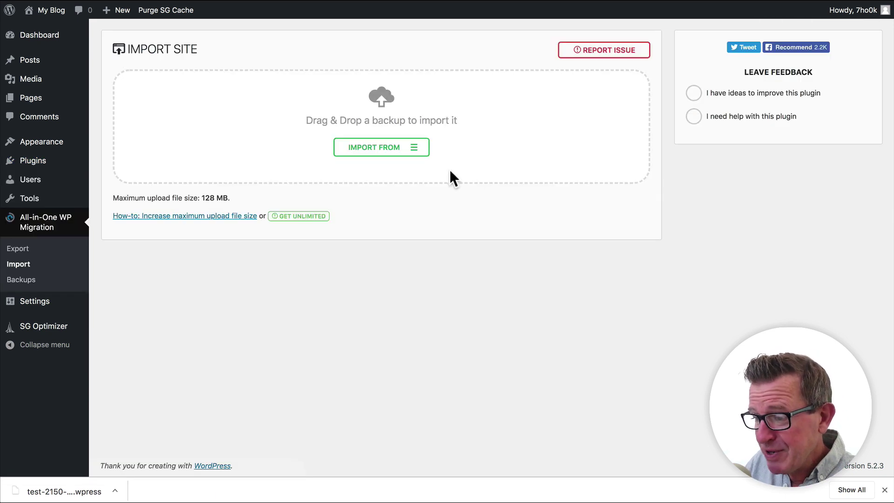
{"action": "left_click", "coordinate": [413, 147]}
{"action": "left_click", "coordinate": [354, 164]}
{"action": "left_click", "coordinate": [320, 40]}
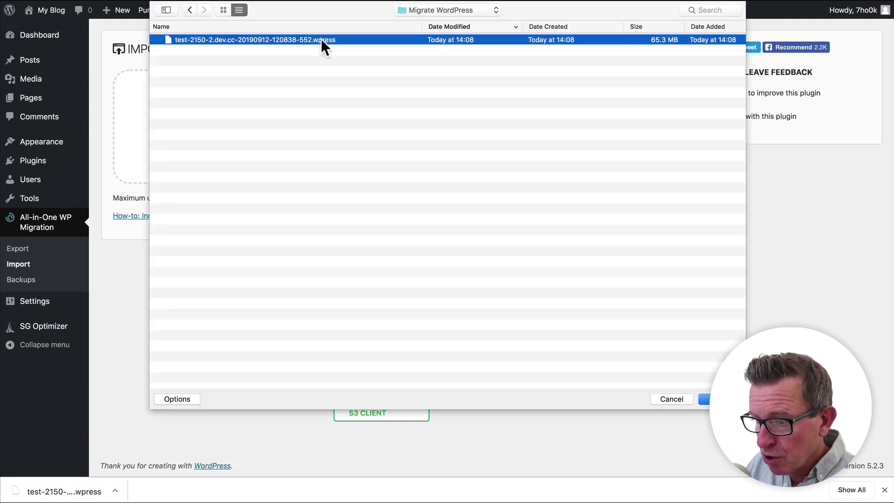
{"action": "left_click", "coordinate": [717, 399]}
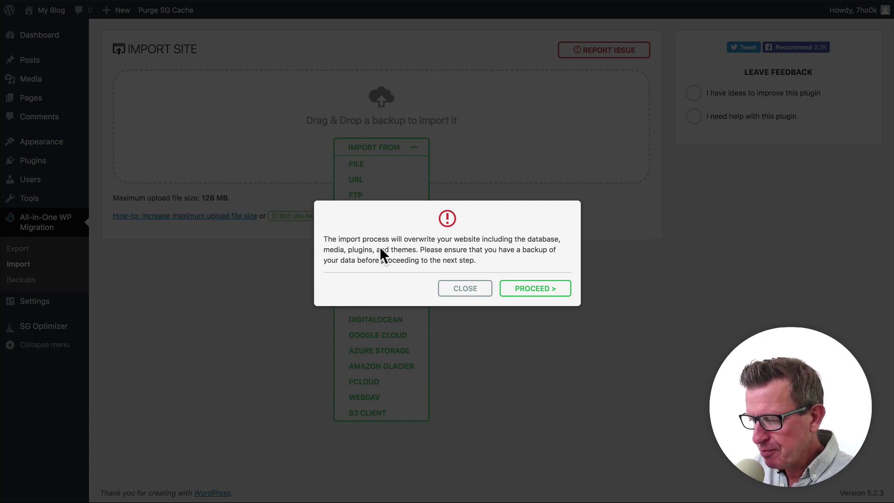
Confirm overwriting the site, then log in to the imported site's admin with the account password.
{"action": "left_click", "coordinate": [540, 289]}
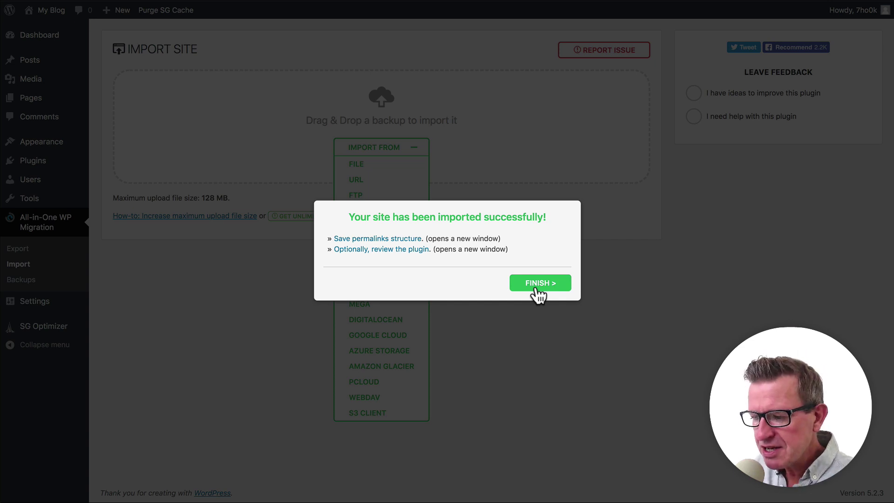
{"action": "left_click", "coordinate": [356, 239]}
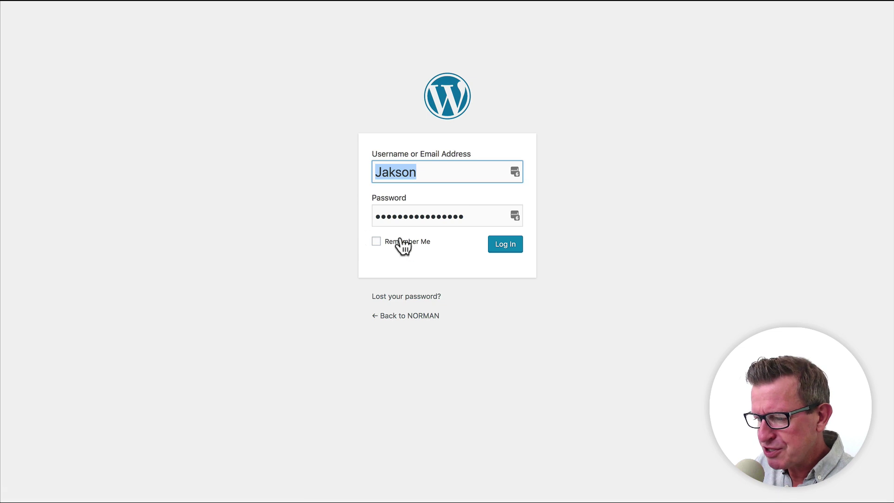
{"action": "left_click", "coordinate": [431, 212]}
{"action": "double_click", "coordinate": [434, 213]}
{"action": "type", "text": "******"}
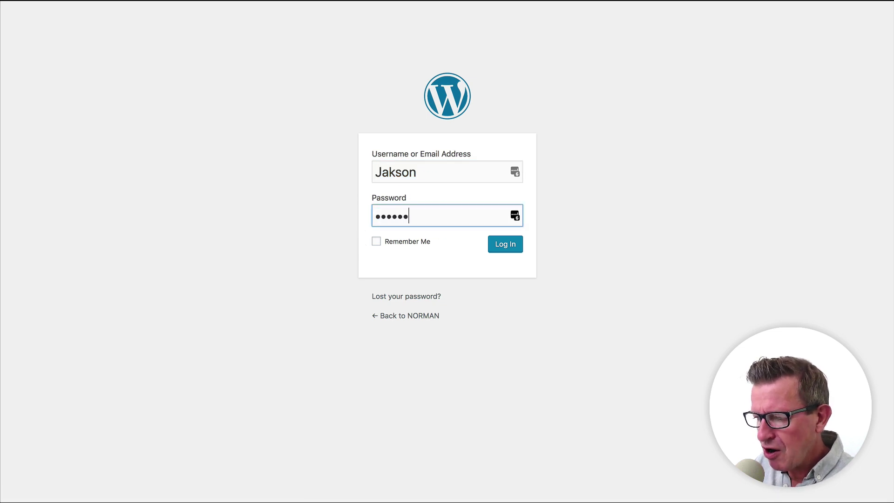
{"action": "left_click", "coordinate": [498, 247]}
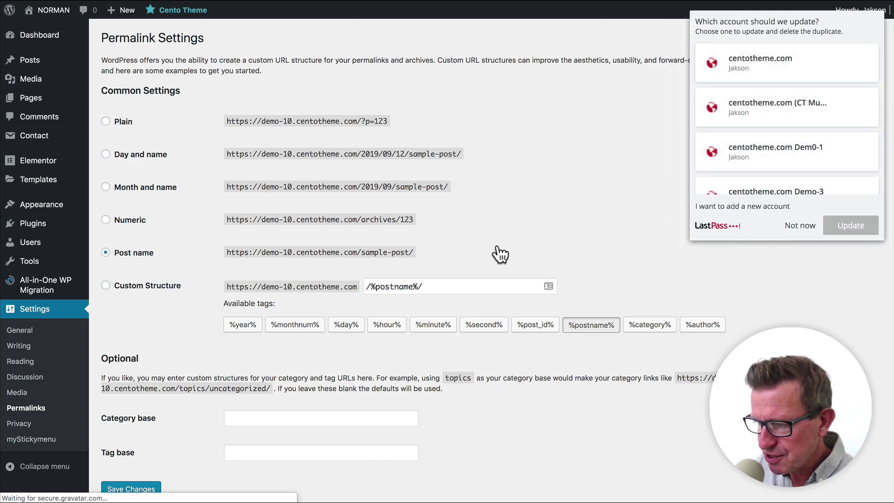
Save the permalink structure as Post name and switch to the browser showing the site.
{"action": "scroll", "coordinate": [491, 214], "scroll_direction": "down", "scroll_amount": 2}
{"action": "left_click", "coordinate": [135, 448]}
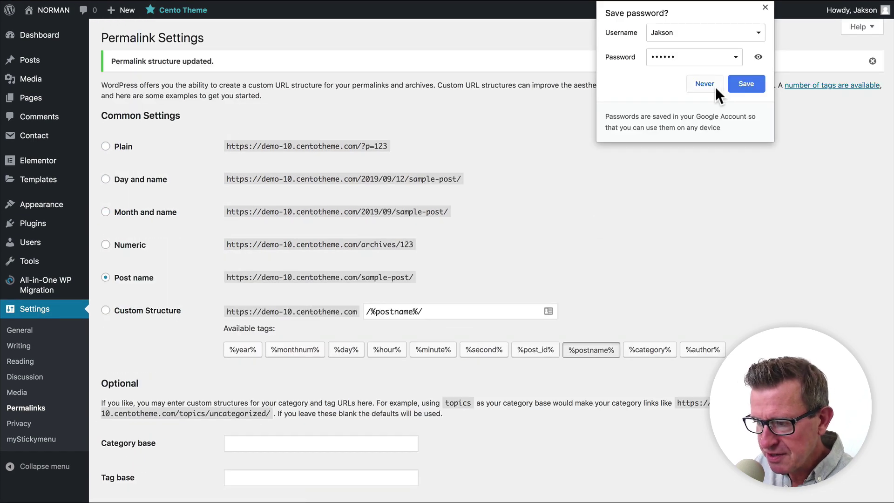
{"action": "left_click", "coordinate": [715, 87]}
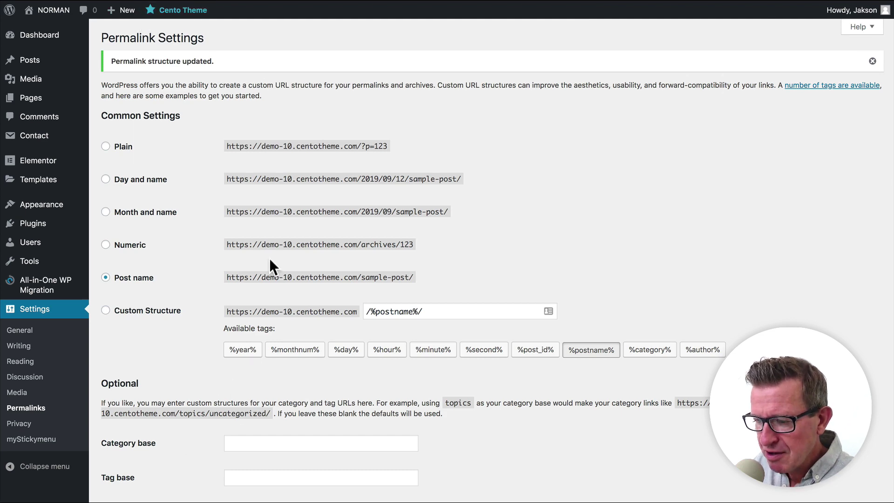
{"action": "key", "text": "super+Tab"}
{"action": "key", "text": "super+Tab"}
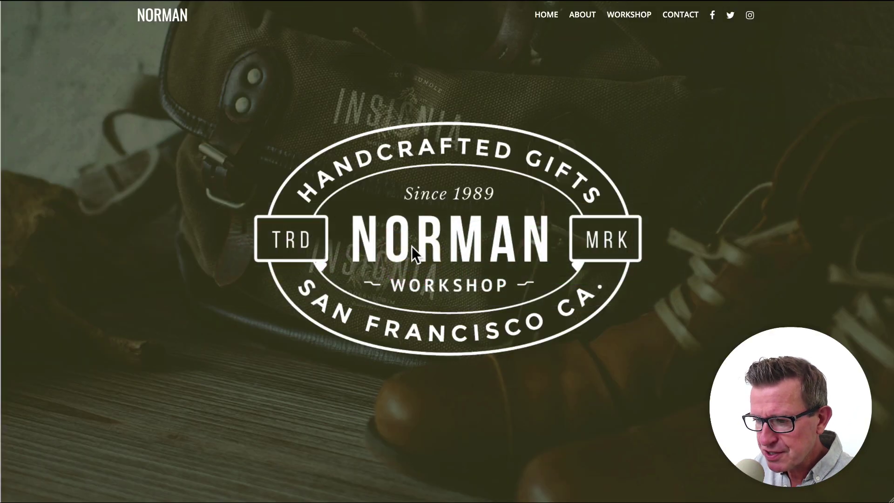
{"action": "key", "text": "super+r"}
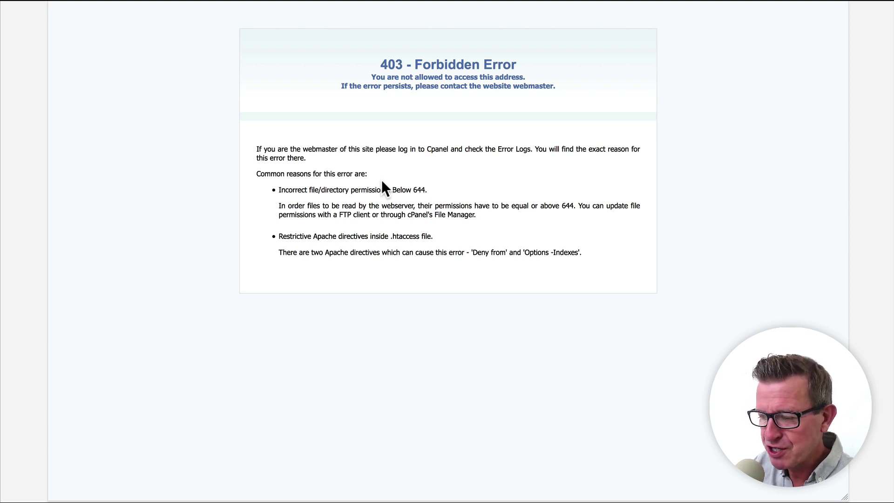
{"action": "key", "text": "super+r"}
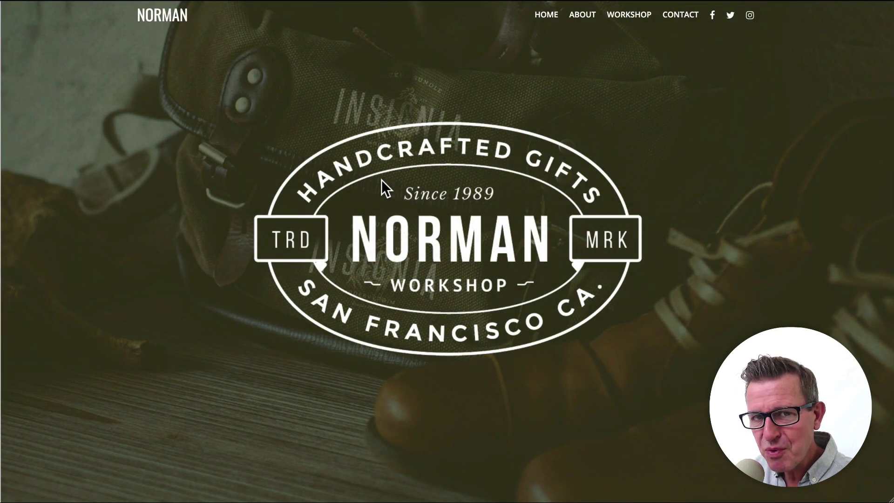
{"action": "scroll", "coordinate": [434, 195], "scroll_direction": "down", "scroll_amount": 5}
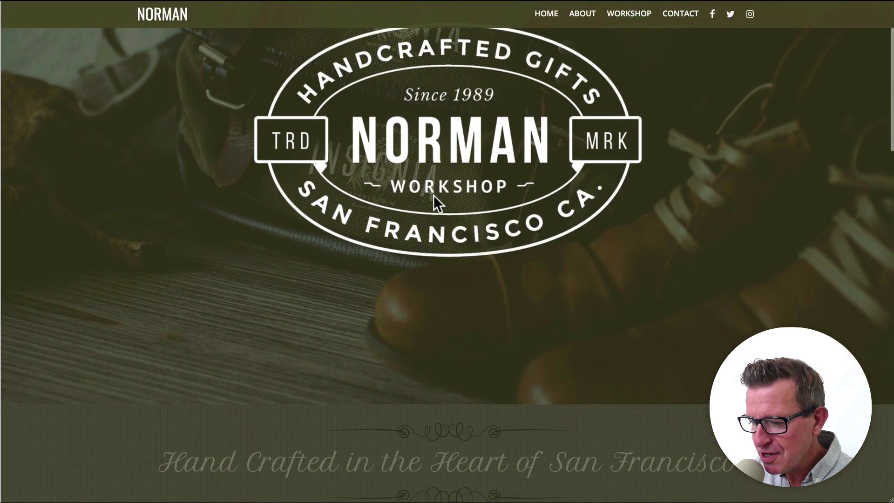
{"action": "scroll", "coordinate": [434, 194], "scroll_direction": "down", "scroll_amount": 5}
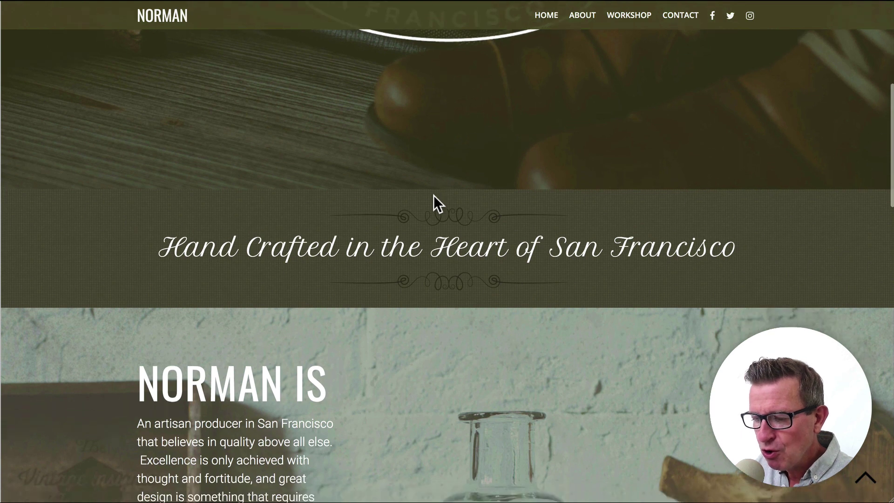
{"action": "scroll", "coordinate": [434, 194], "scroll_direction": "down", "scroll_amount": 8}
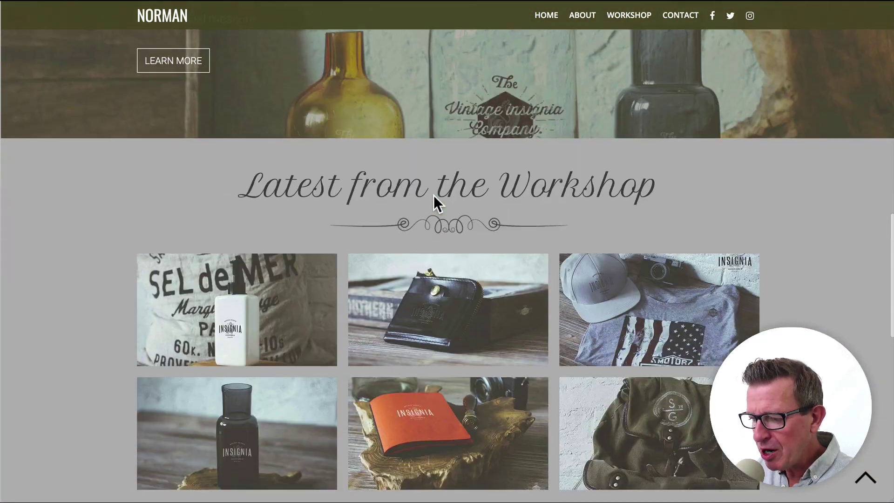
{"action": "scroll", "coordinate": [434, 205], "scroll_direction": "down", "scroll_amount": 9}
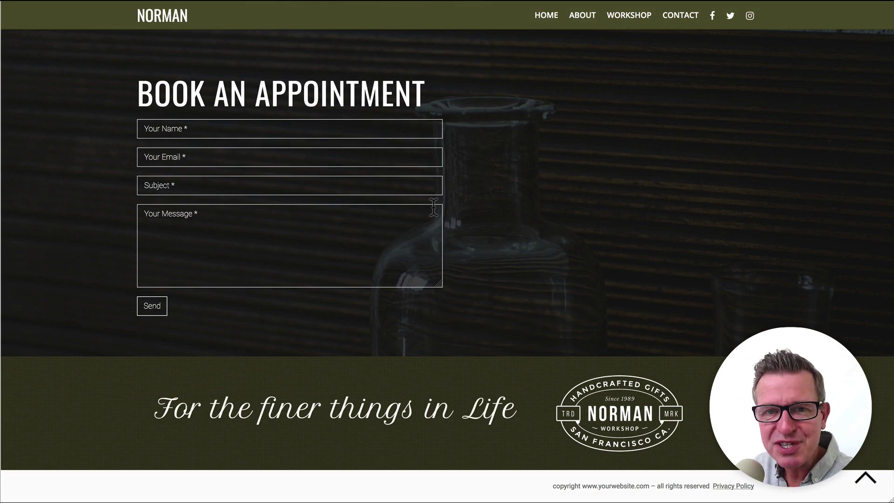
{"action": "scroll", "coordinate": [434, 207], "scroll_direction": "up", "scroll_amount": 20}
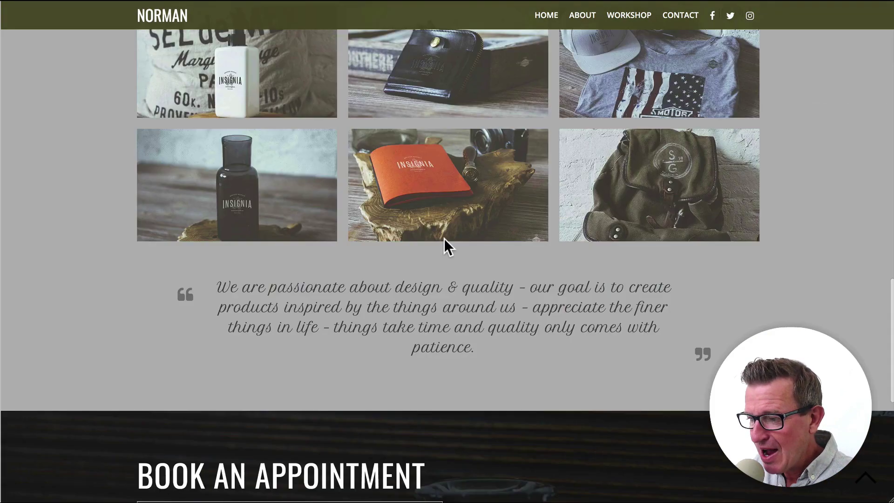